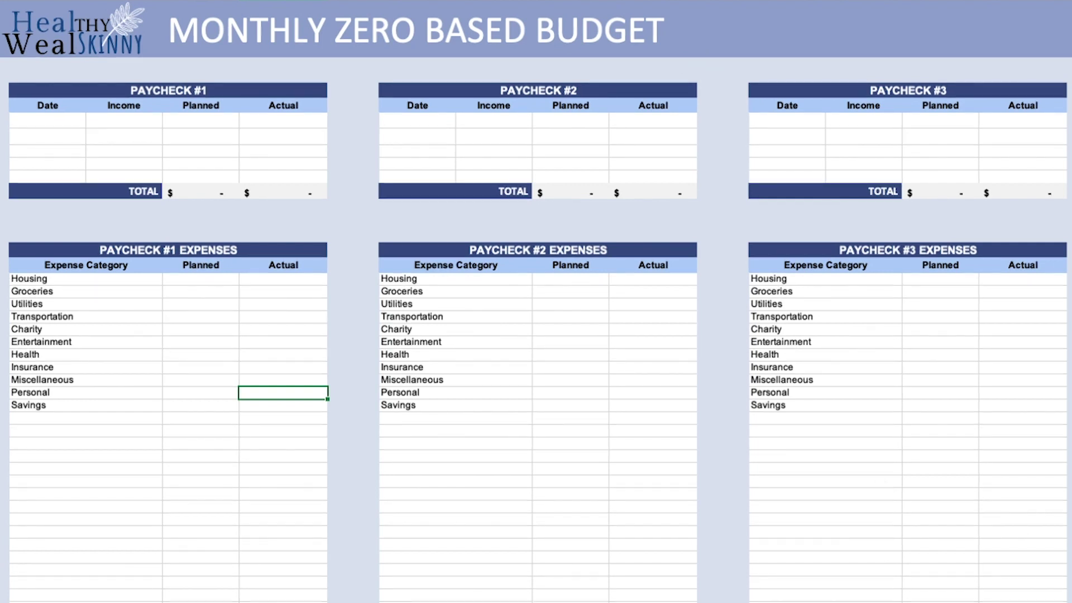
# Look over the income and expense sections for all five paychecks on the January budget sheet.
pyautogui.hscroll(3, 535, 301)
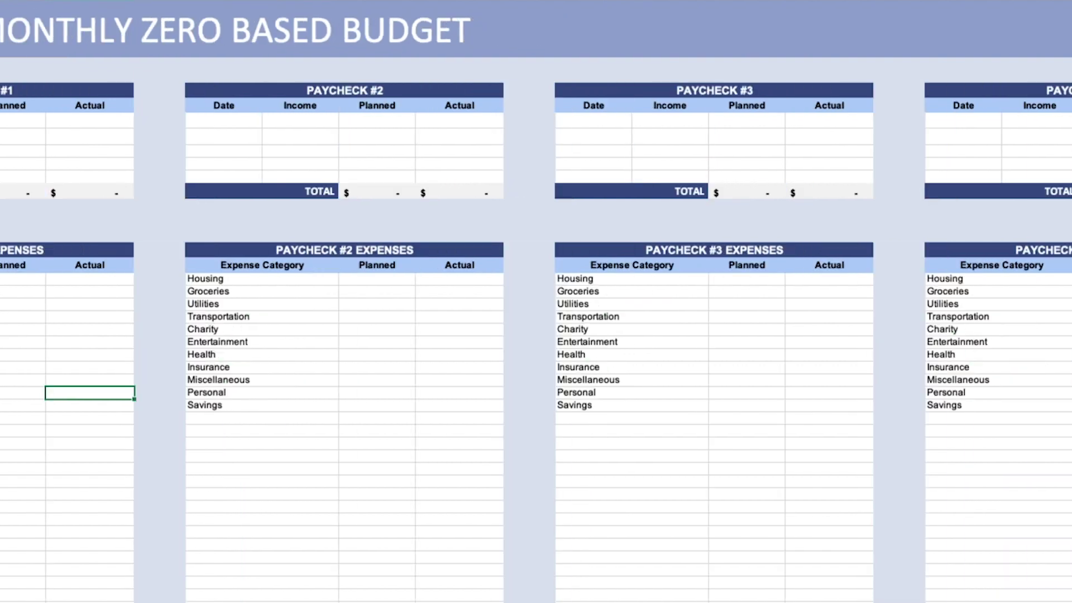
pyautogui.hscroll(6, 536, 301)
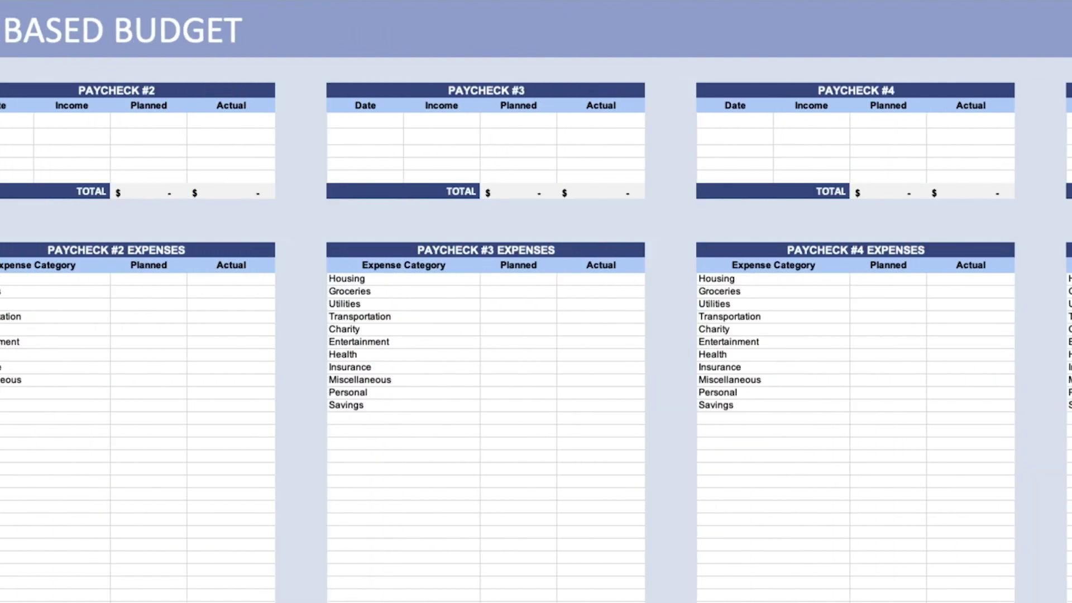
pyautogui.hscroll(8, 536, 302)
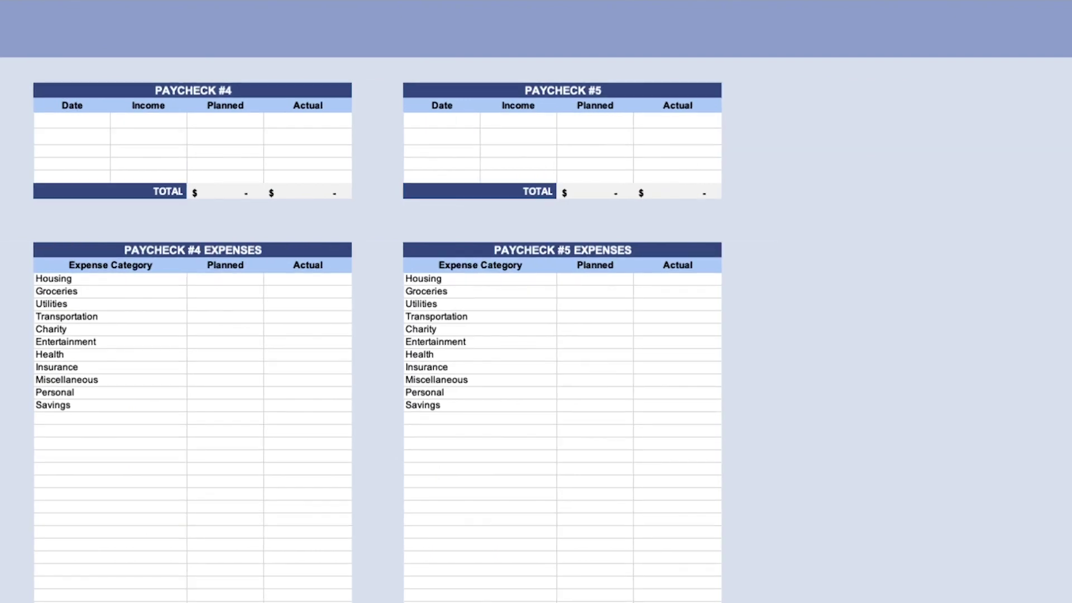
pyautogui.hscroll(-1, 535, 301)
pyautogui.hscroll(-18, 536, 302)
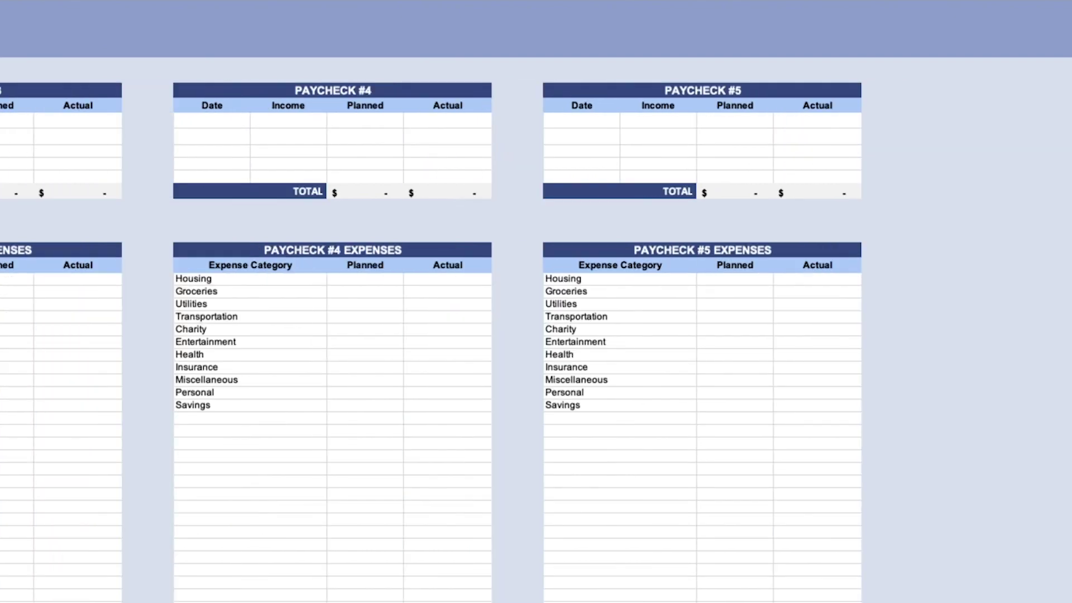
pyautogui.hscroll(-1, 536, 301)
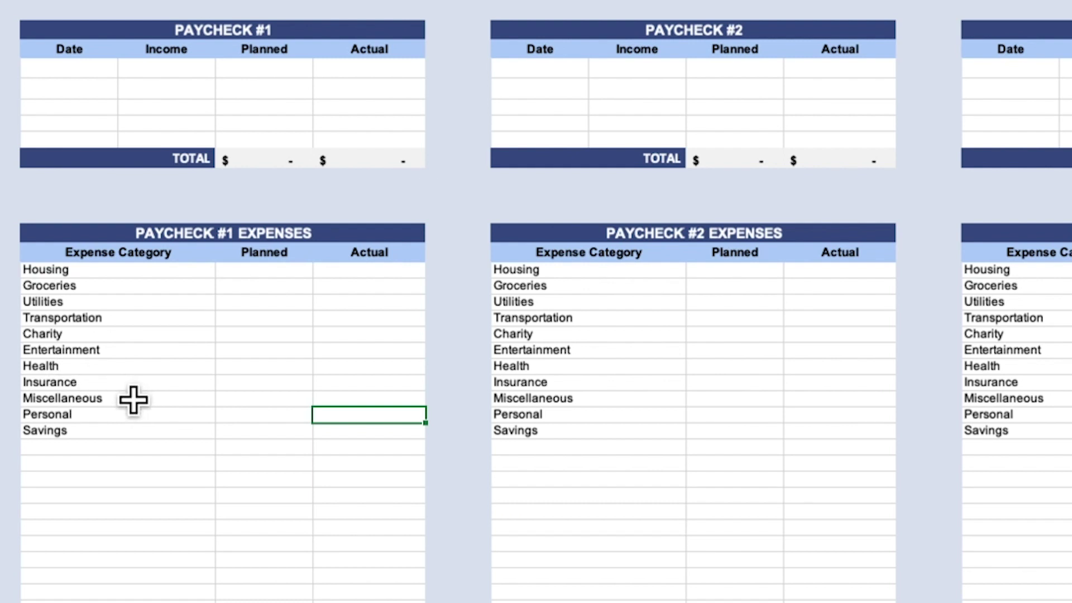
# Examine the blank expense category rows below Savings in the Paycheck #1 expenses.
pyautogui.click(83, 449)
pyautogui.click(72, 467)
pyautogui.click(62, 480)
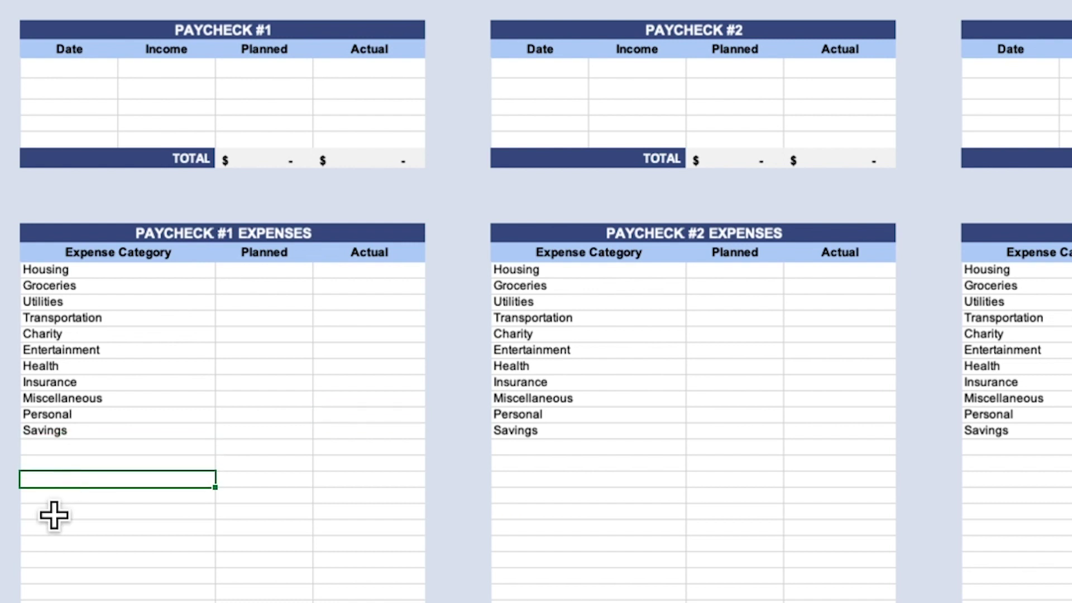
pyautogui.click(59, 507)
pyautogui.click(53, 528)
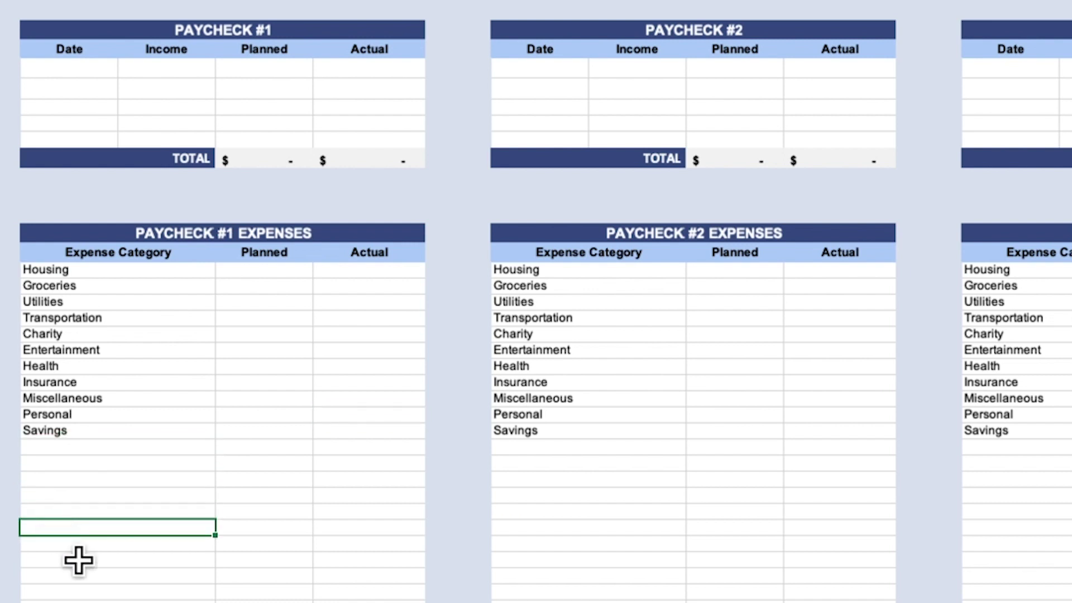
pyautogui.click(83, 551)
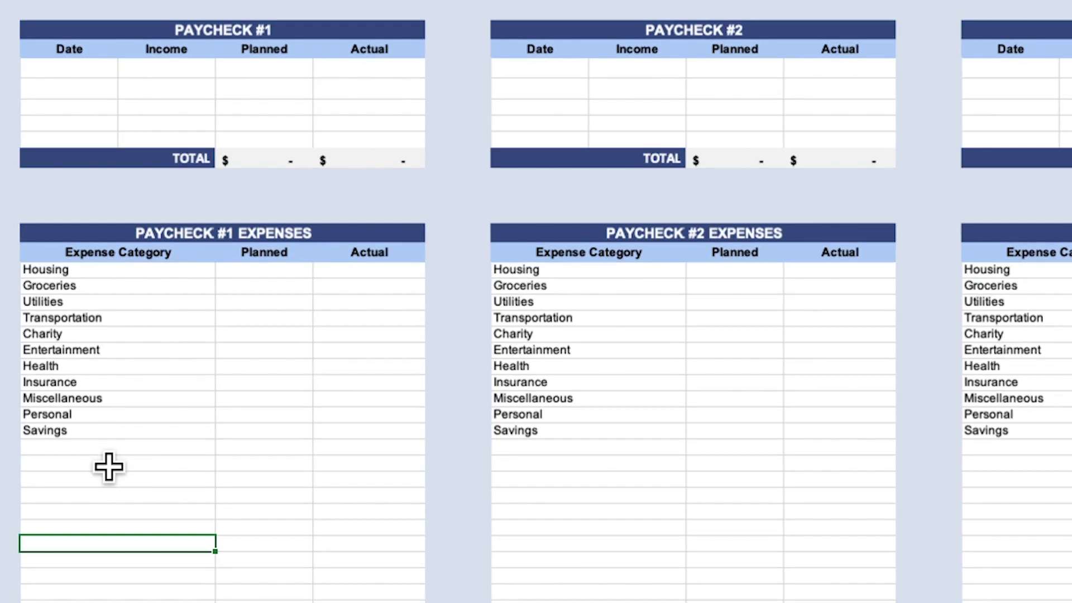
pyautogui.click(53, 464)
pyautogui.click(49, 483)
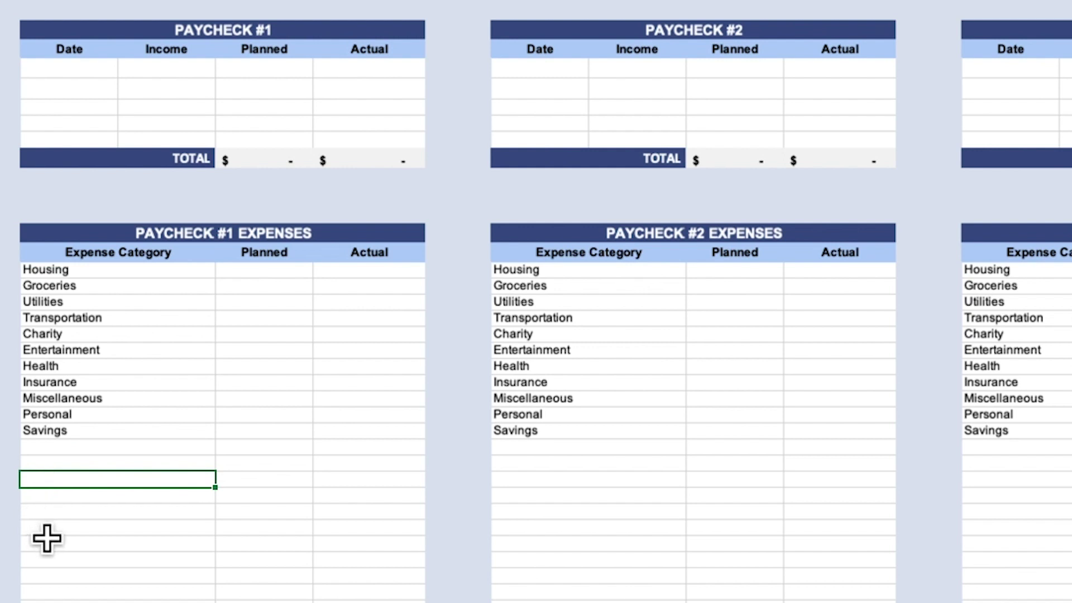
# Check the Total Expenses and Amount Left to Budget rows for Paycheck #1 and browse the March and April sheets.
pyautogui.scroll(-2, 452, 275)
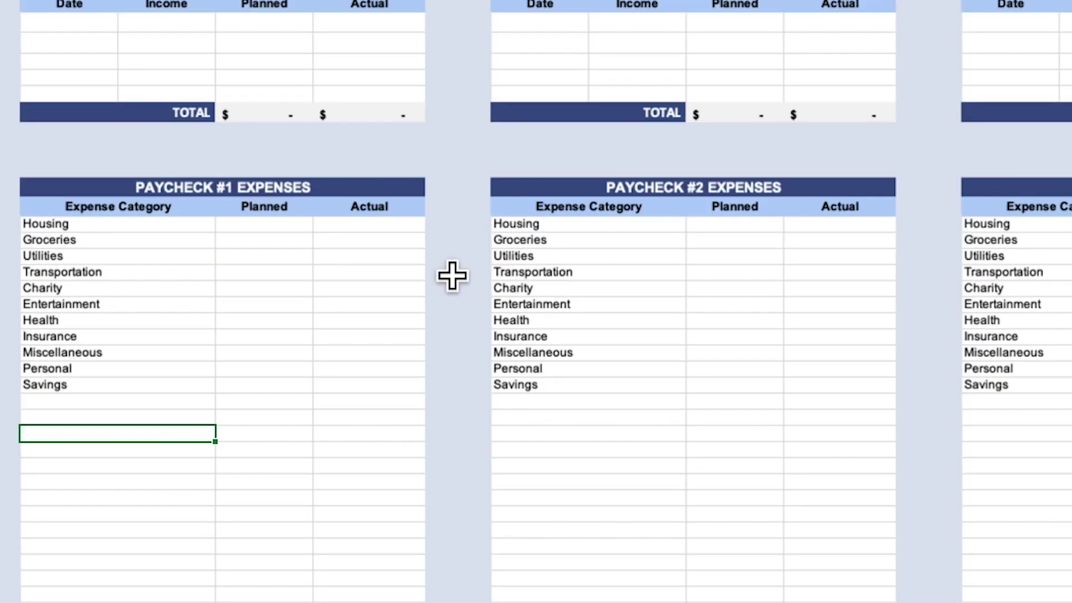
pyautogui.scroll(-2, 452, 275)
pyautogui.scroll(-6, 452, 276)
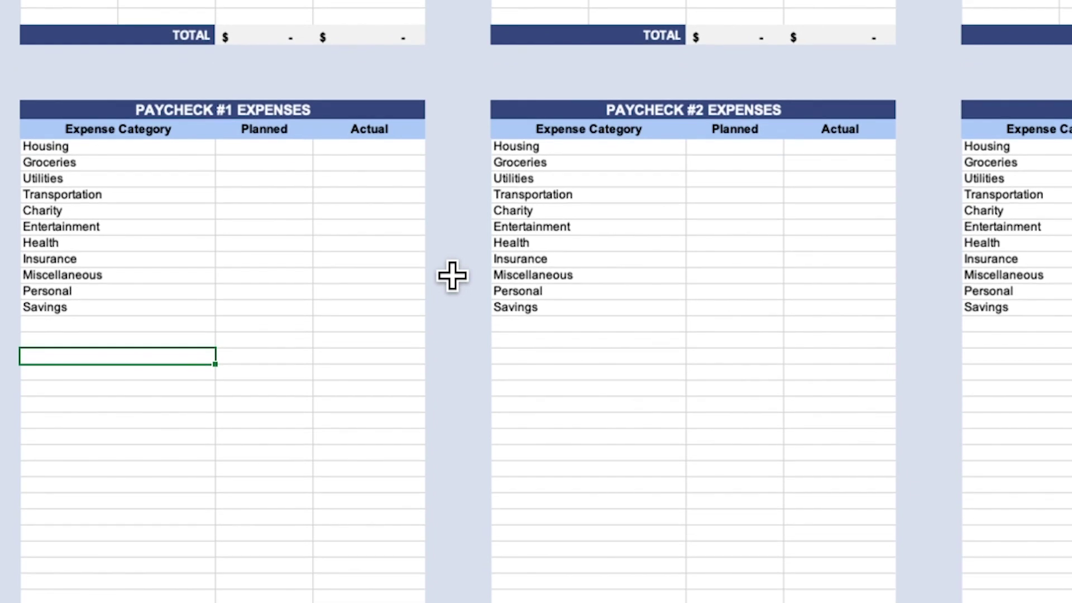
pyautogui.scroll(-2, 452, 276)
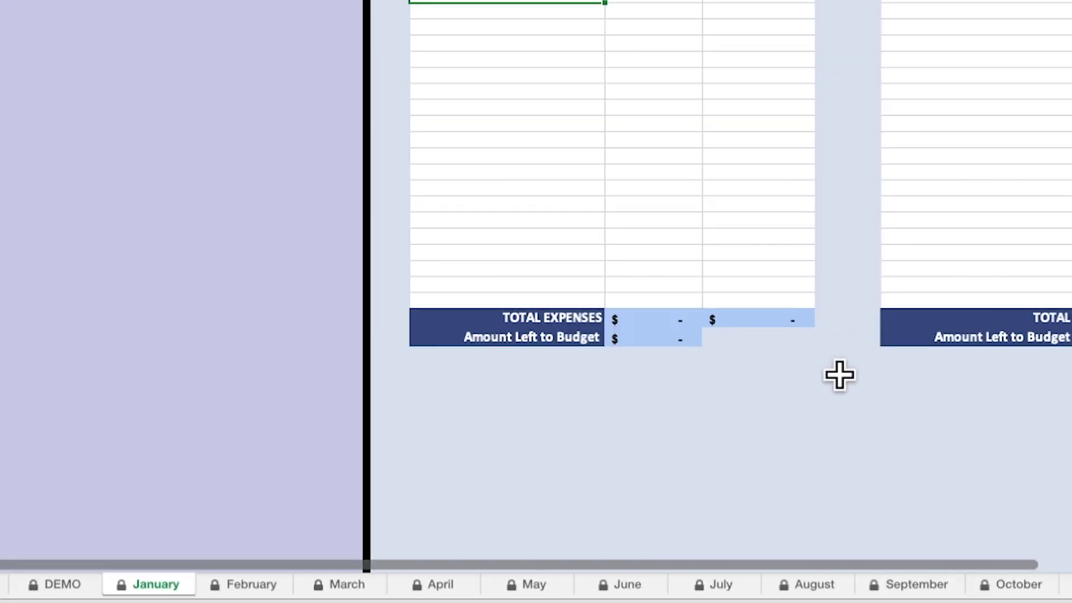
pyautogui.scroll(-2, 837, 373)
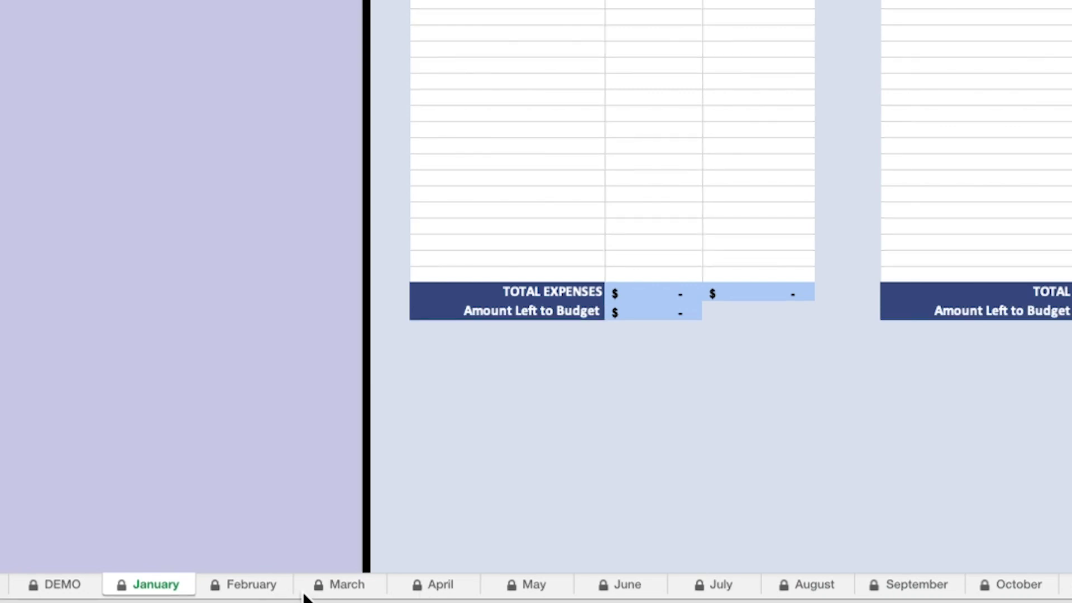
pyautogui.click(360, 589)
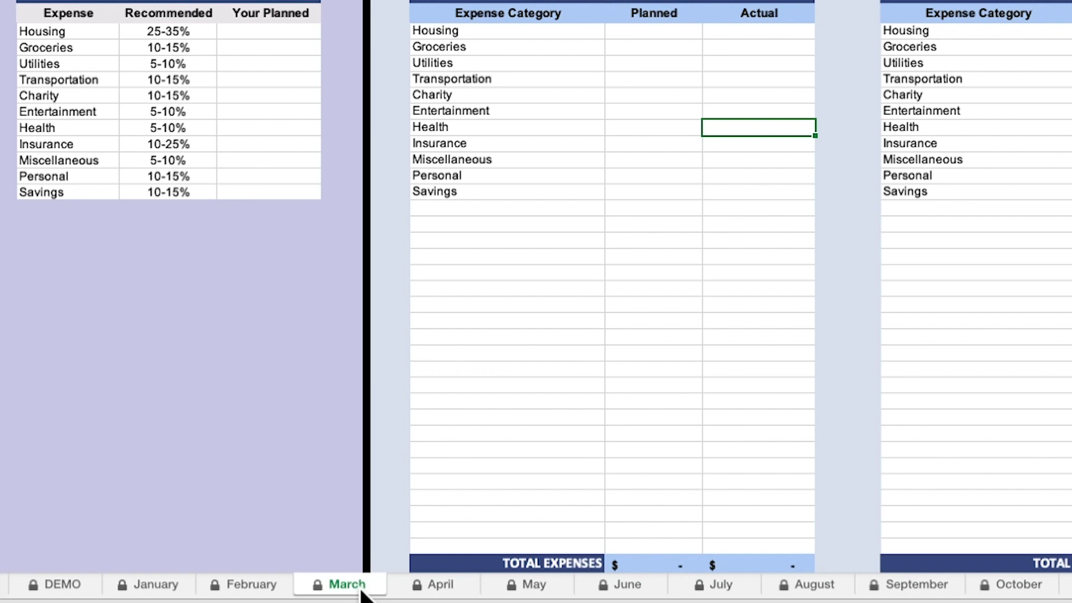
pyautogui.click(417, 587)
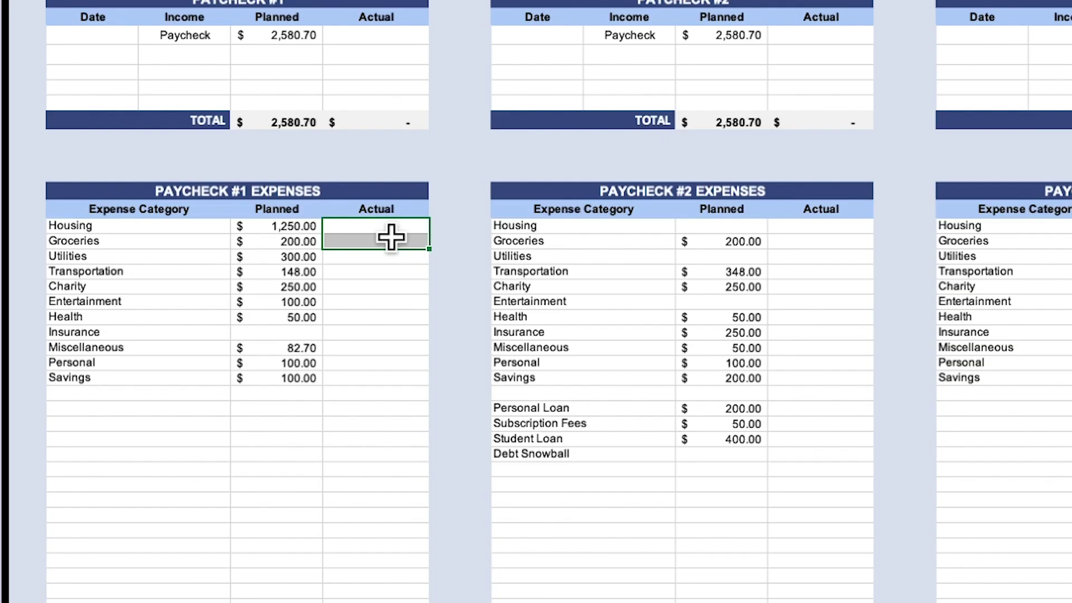
# Compare the planned expenses, totals and Amount Left to Budget for Paycheck #1 and Paycheck #2.
pyautogui.scroll(-3, 455, 229)
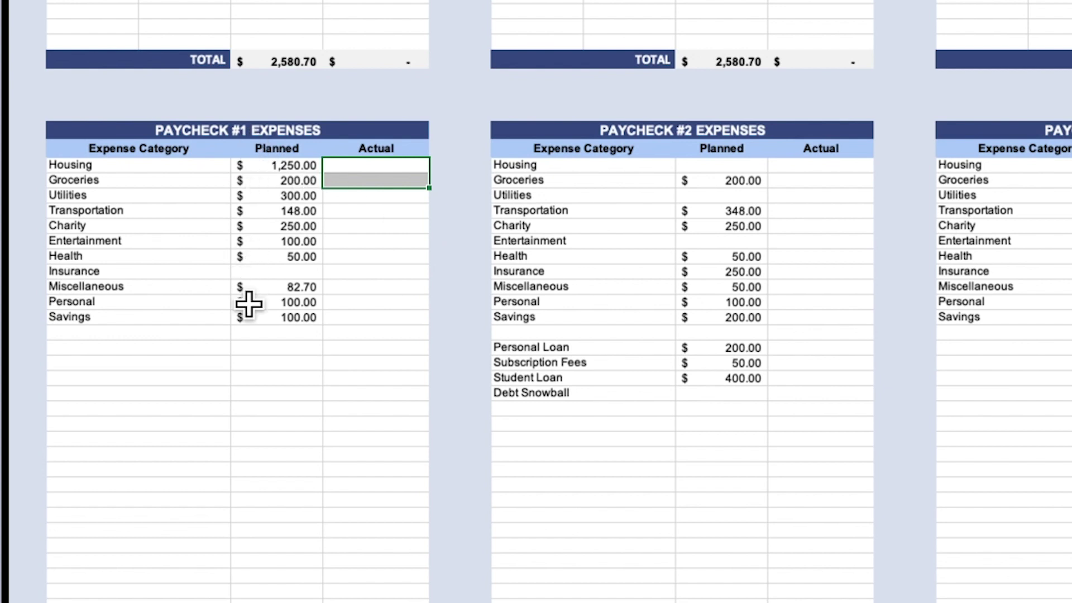
pyautogui.scroll(-4, 464, 225)
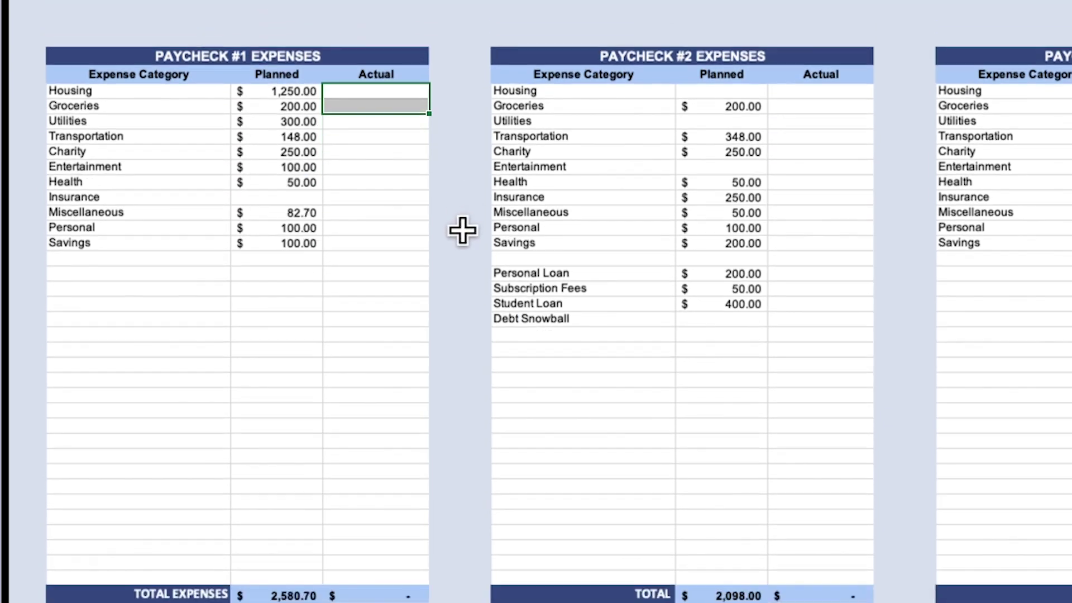
pyautogui.scroll(-1, 464, 229)
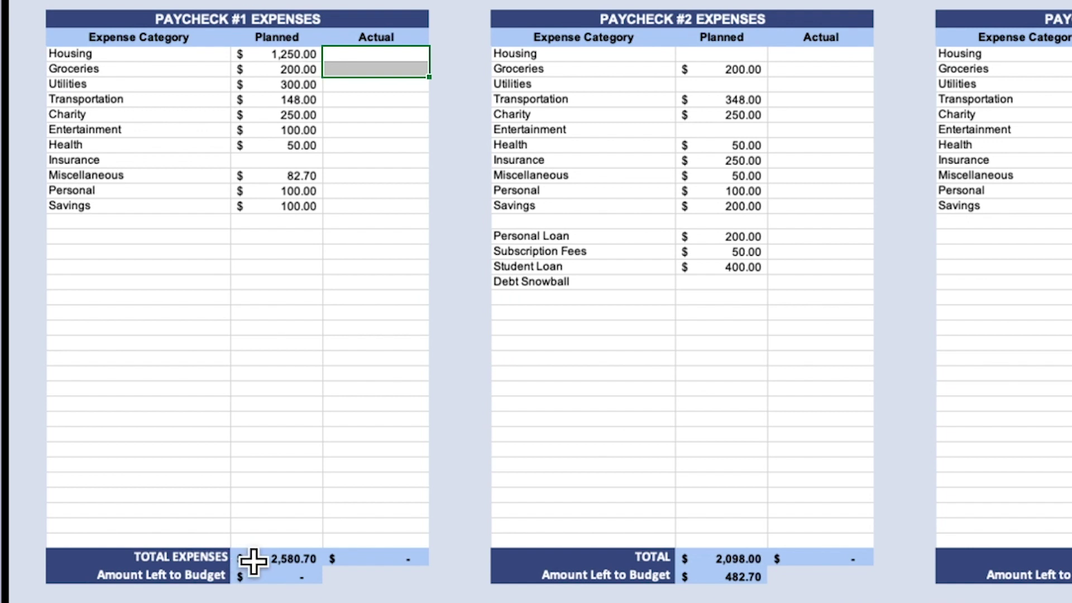
pyautogui.scroll(3, 462, 397)
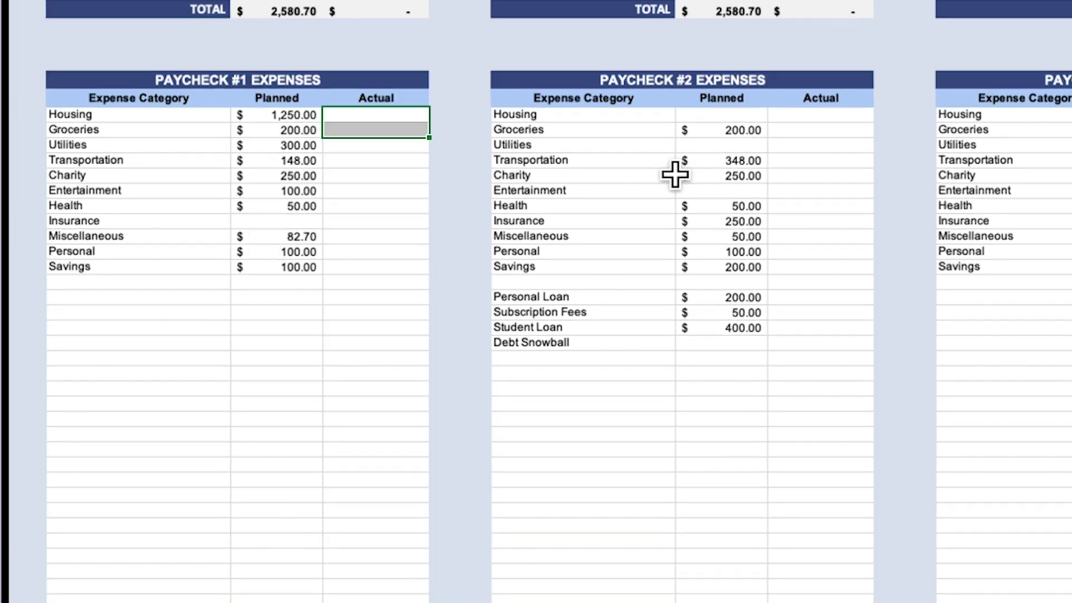
pyautogui.scroll(-3, 833, 282)
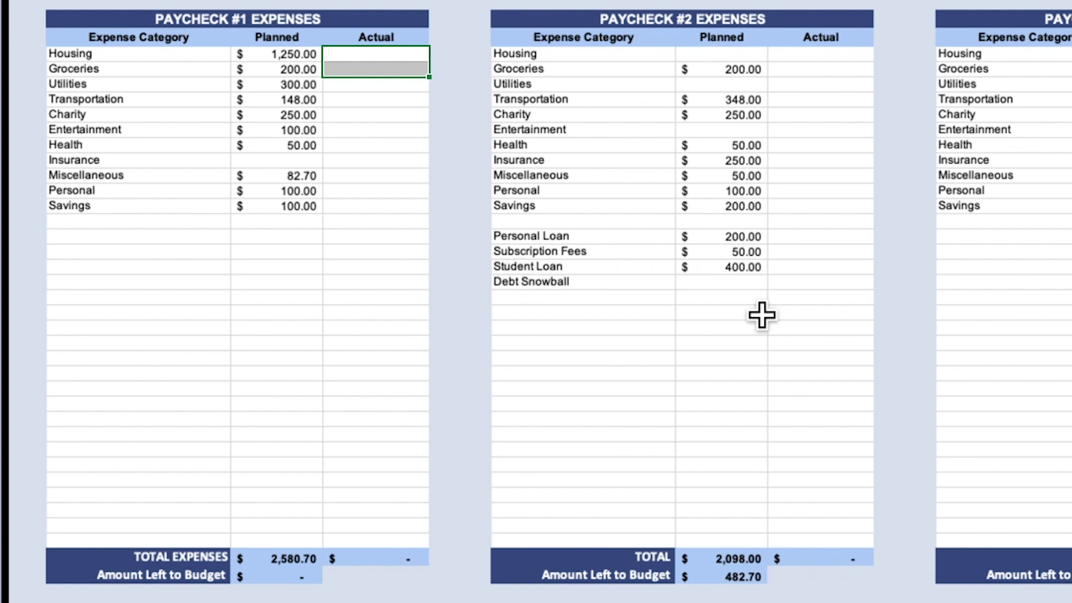
pyautogui.scroll(-4, 729, 229)
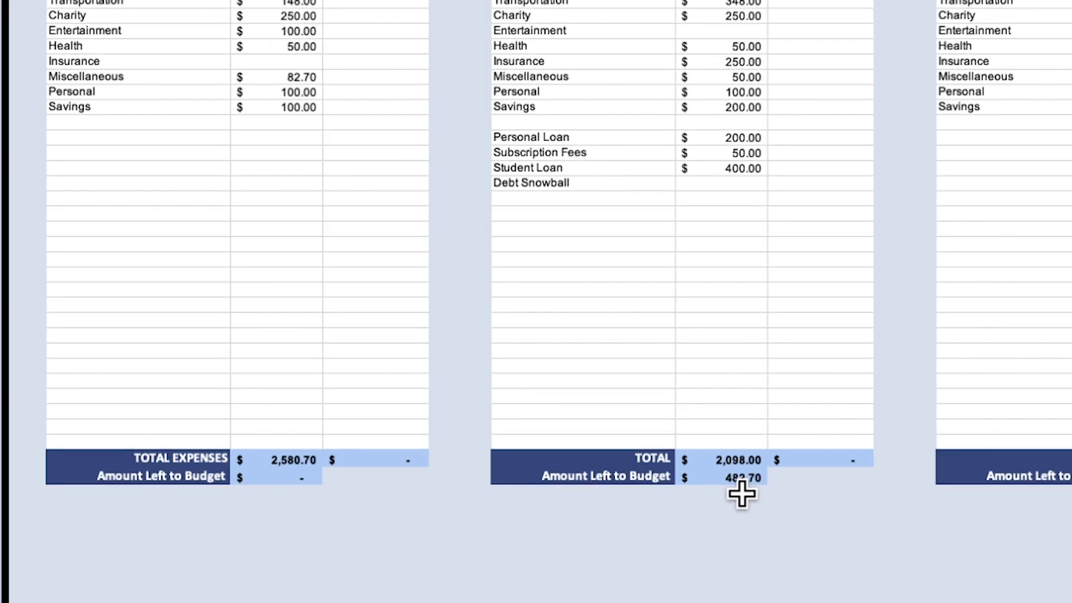
# Set the planned Debt Snowball amount in the Paycheck #2 expenses to 482.70.
pyautogui.scroll(1, 723, 521)
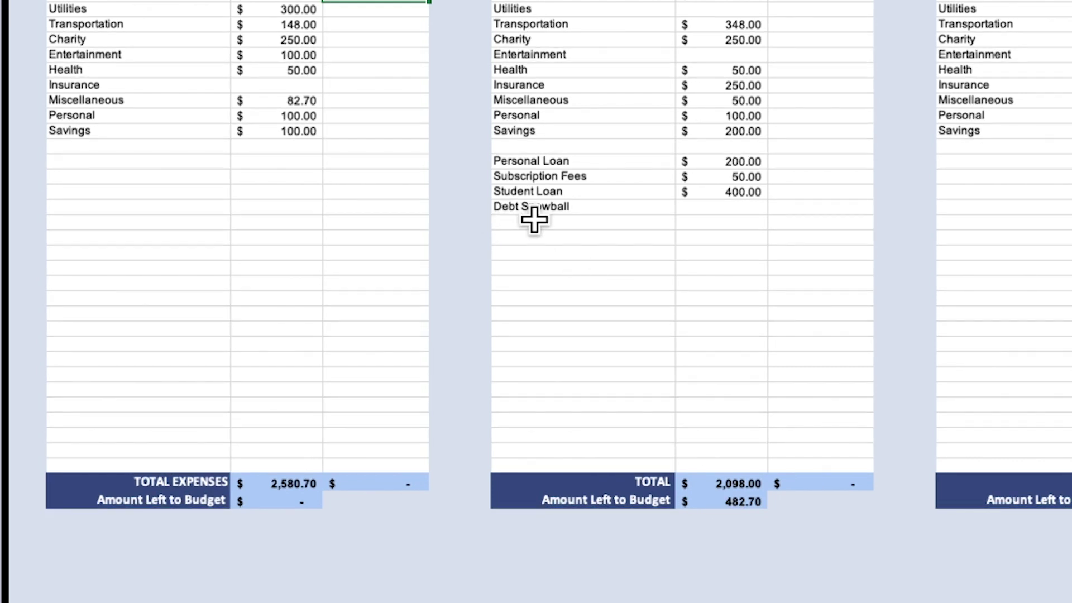
pyautogui.click(705, 208)
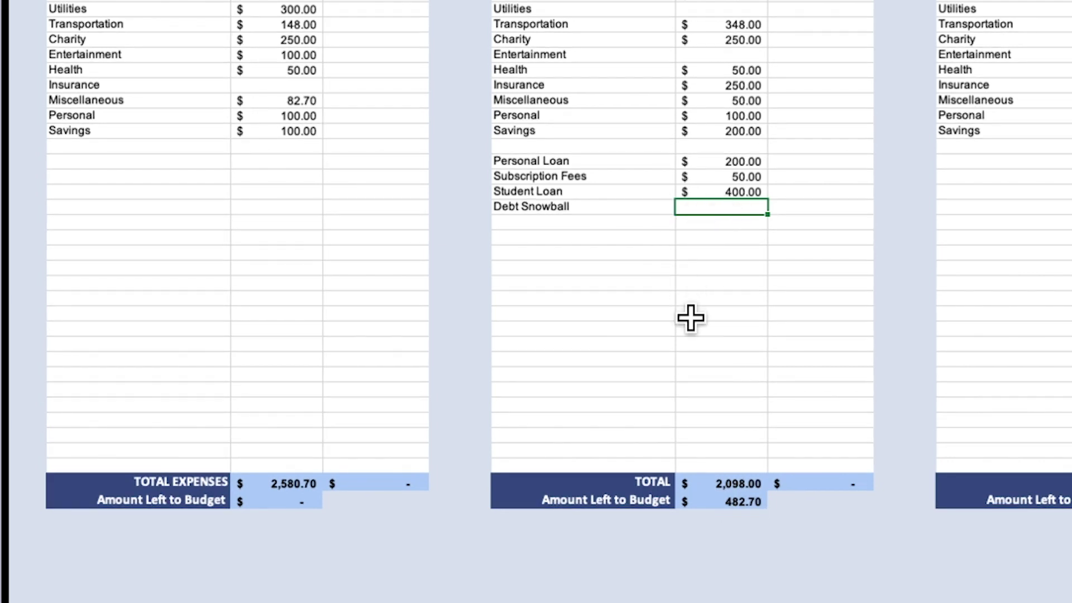
pyautogui.scroll(2, 689, 318)
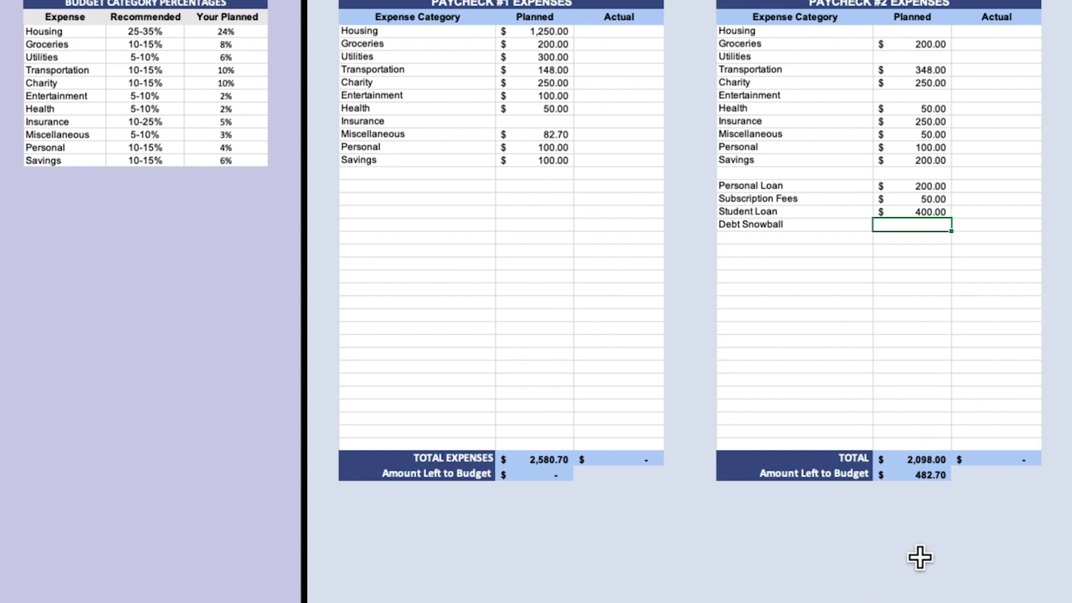
pyautogui.scroll(2, 917, 558)
pyautogui.scroll(8, 920, 557)
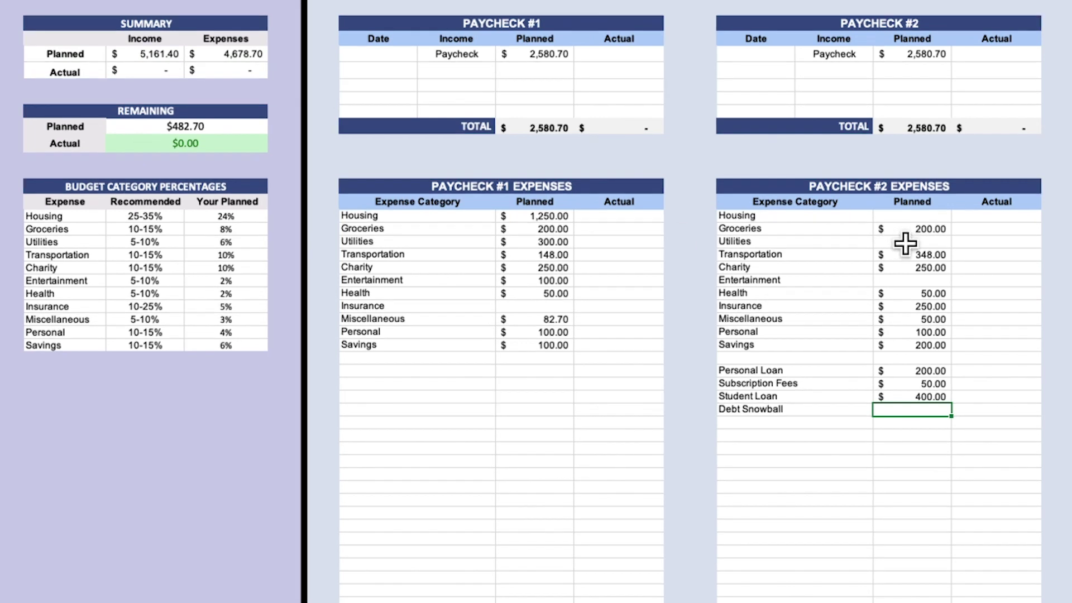
pyautogui.scroll(-3, 902, 240)
pyautogui.scroll(-2, 902, 242)
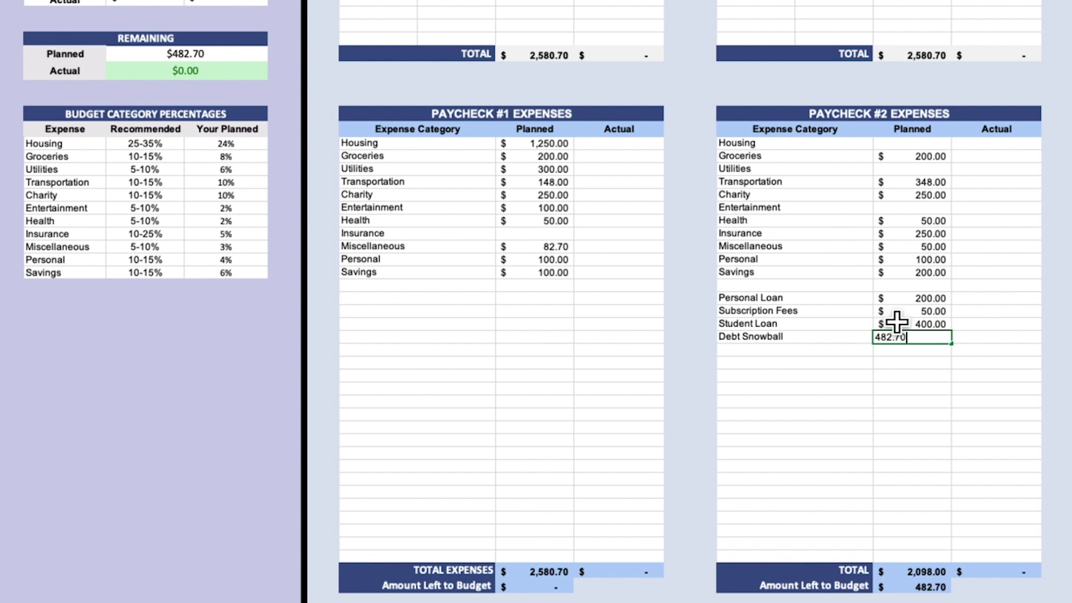
pyautogui.click(961, 337)
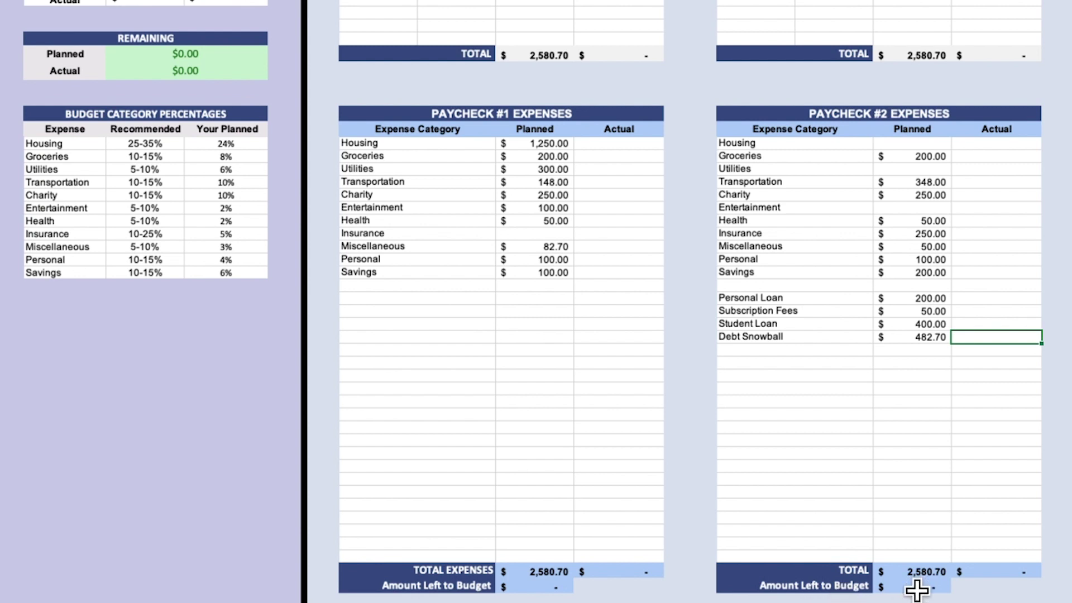
# Enter 2580.70 as the actual income for the Paycheck row of Paycheck #1.
pyautogui.scroll(1, 917, 586)
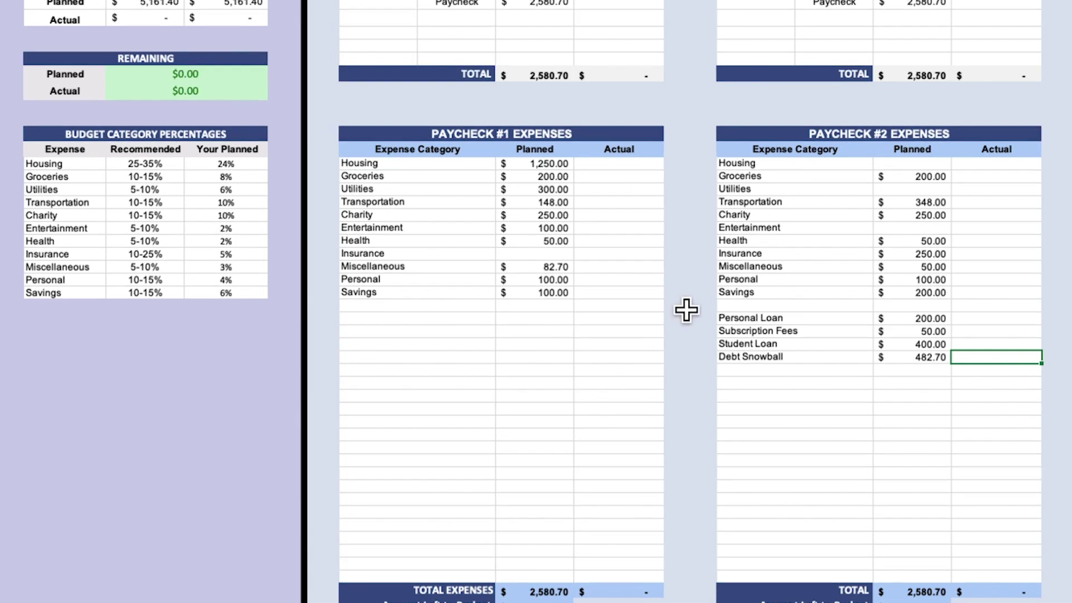
pyautogui.scroll(1, 686, 306)
pyautogui.scroll(2, 686, 305)
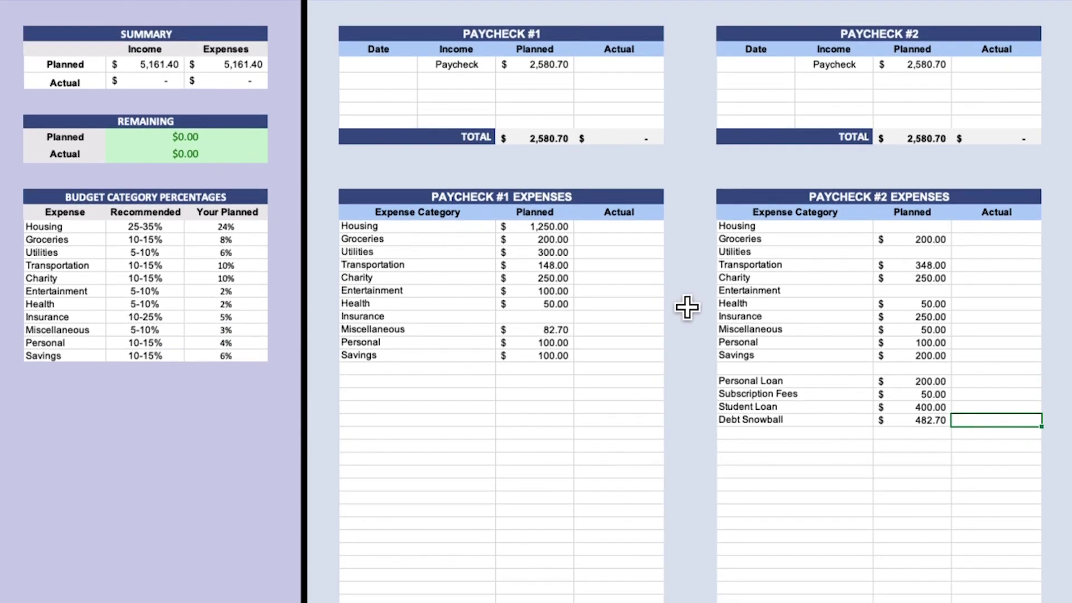
pyautogui.scroll(1, 687, 307)
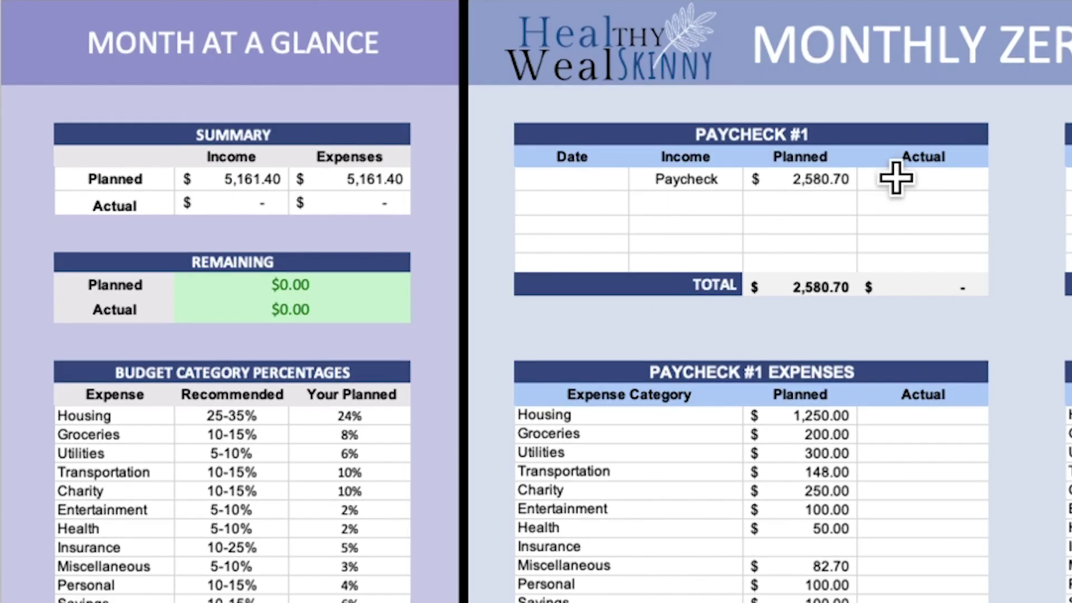
pyautogui.click(892, 178)
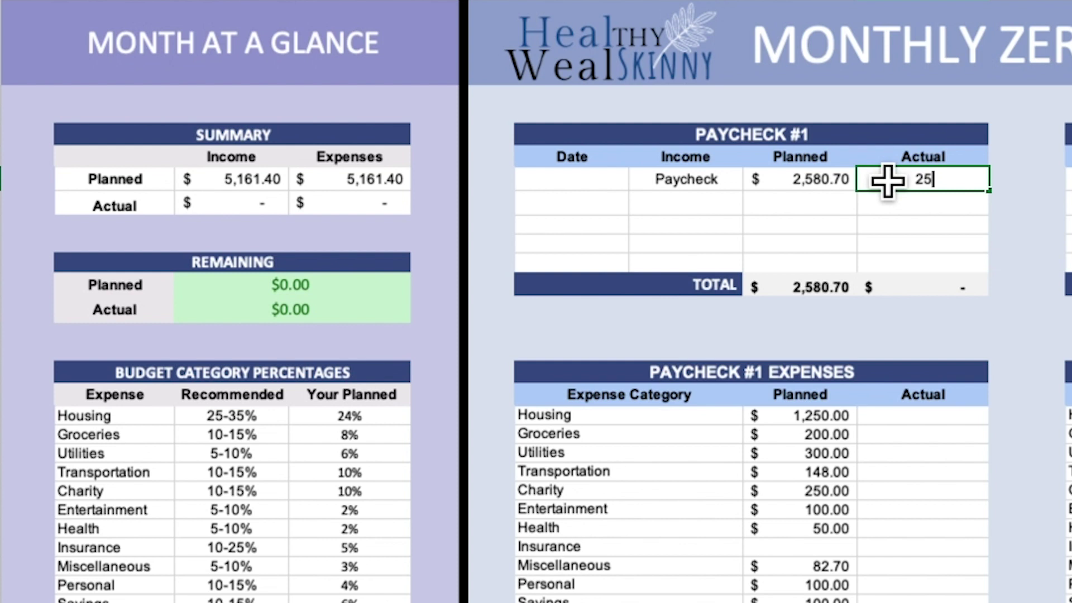
pyautogui.write('2580.70')
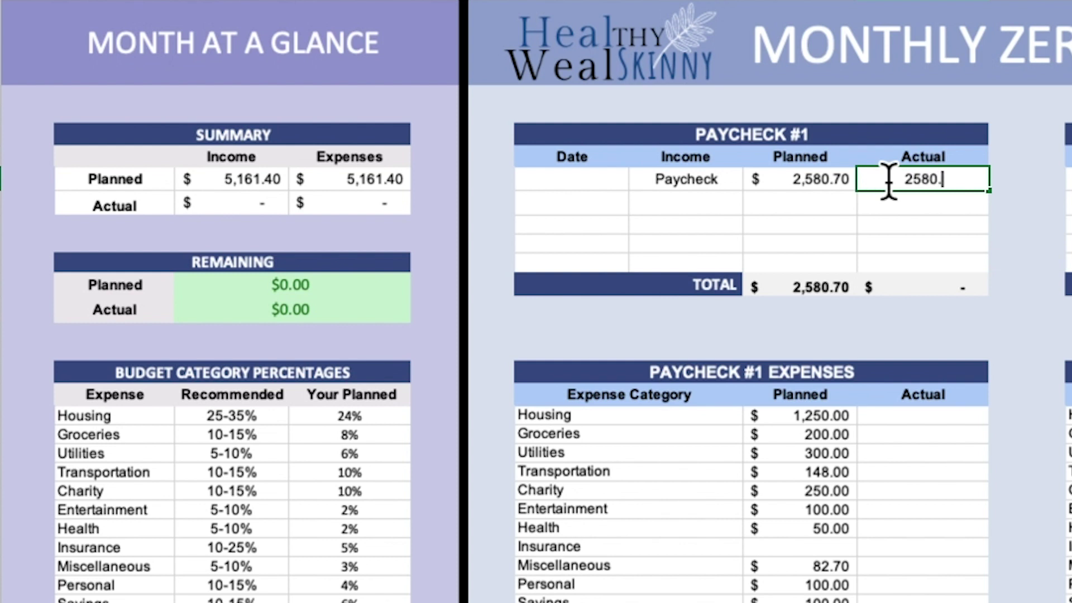
pyautogui.press('Return')
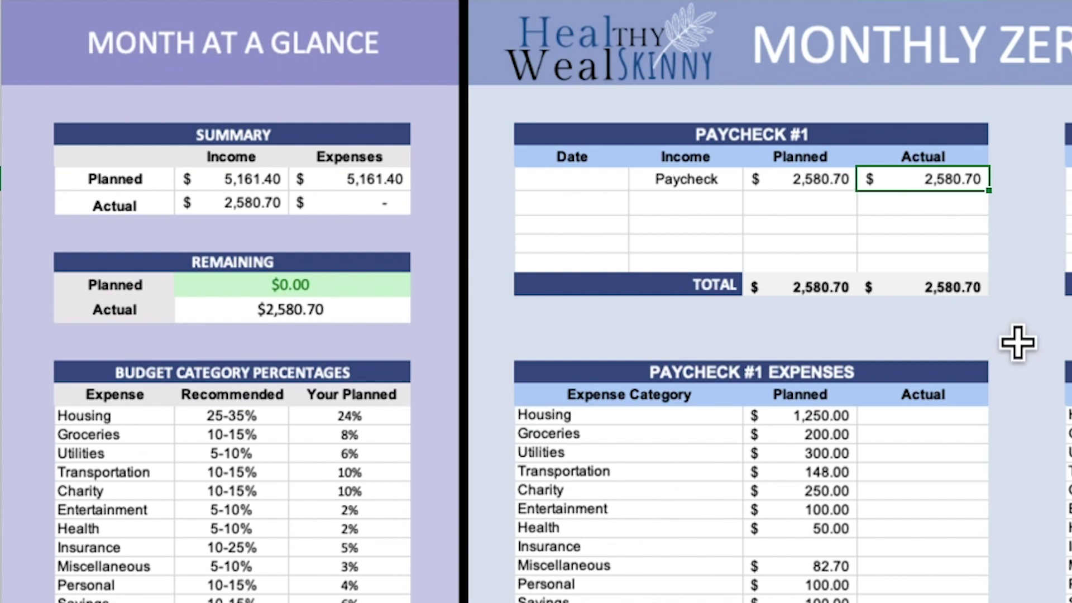
# Select the empty actual amount cell for Housing in the Paycheck #1 expenses.
pyautogui.scroll(-1, 1017, 339)
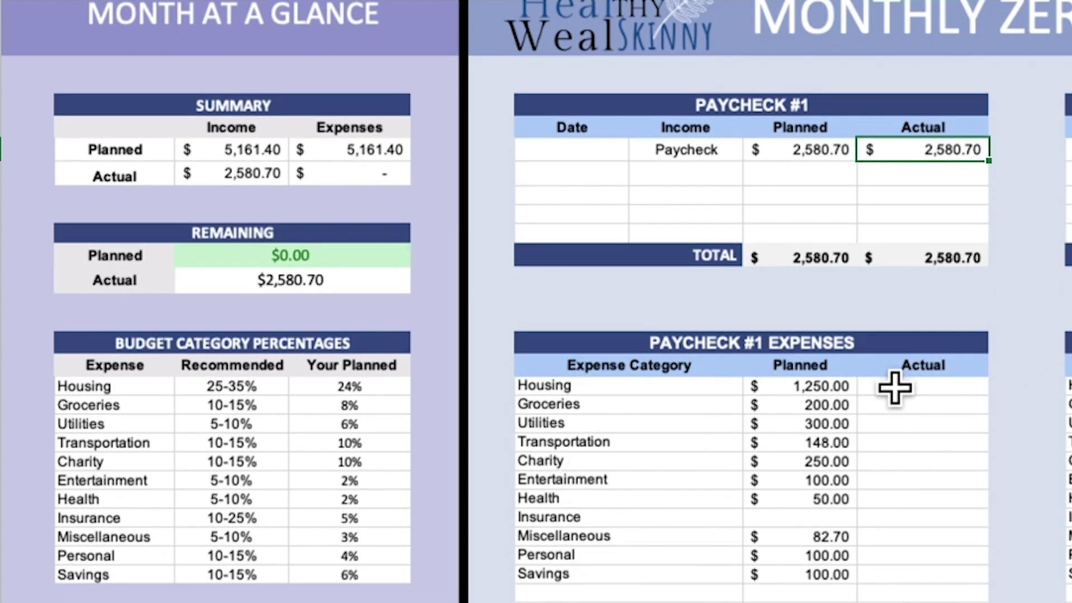
pyautogui.click(895, 388)
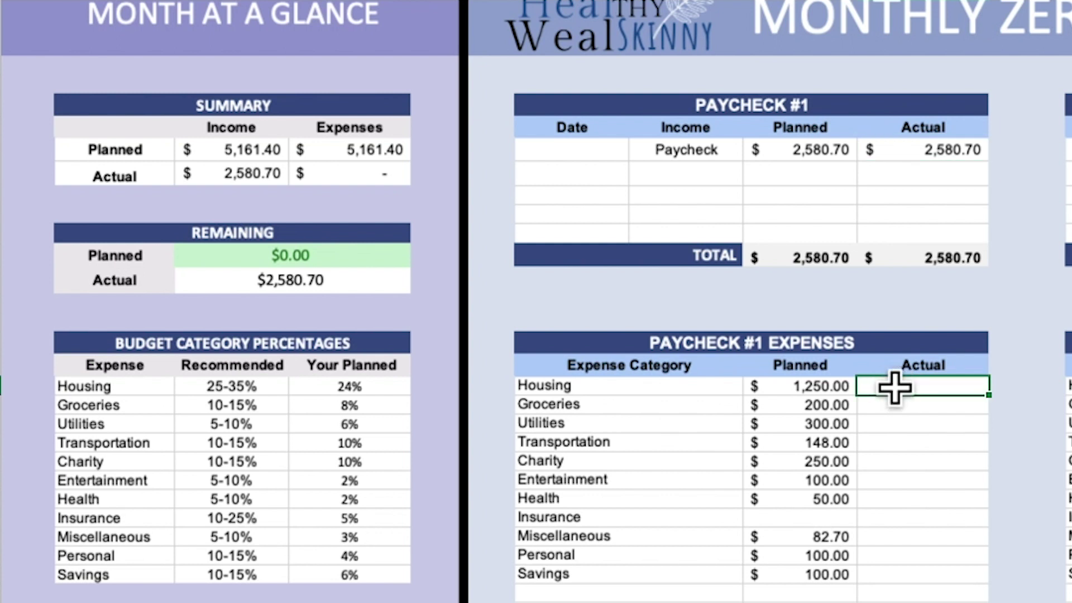